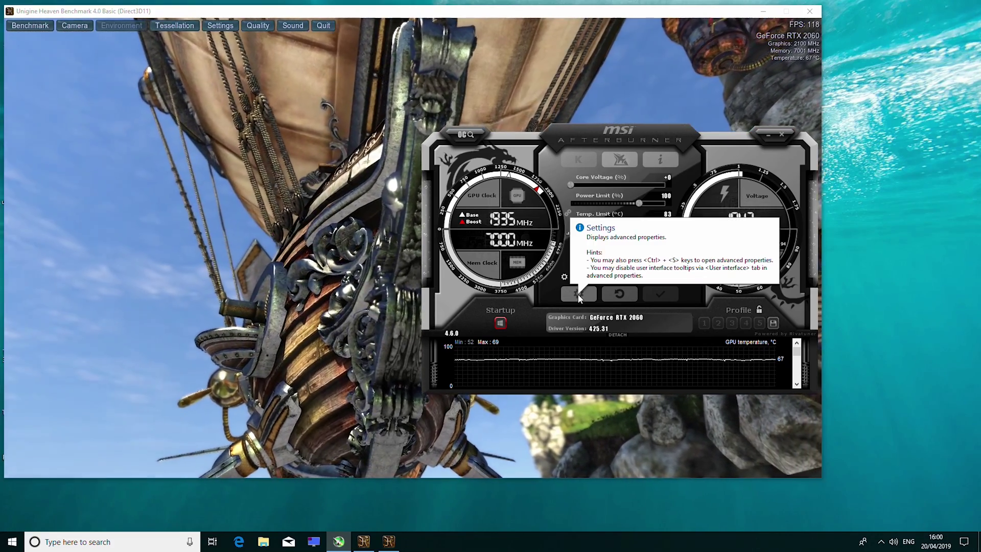
Open Afterburner's properties on the On-Screen Display page with its toggle hotkey
click(579, 295)
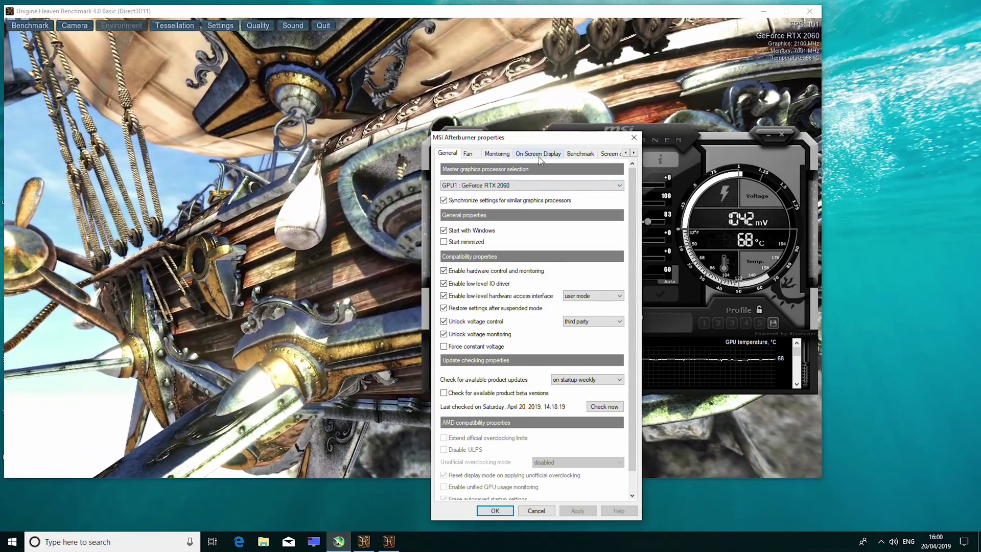
click(539, 159)
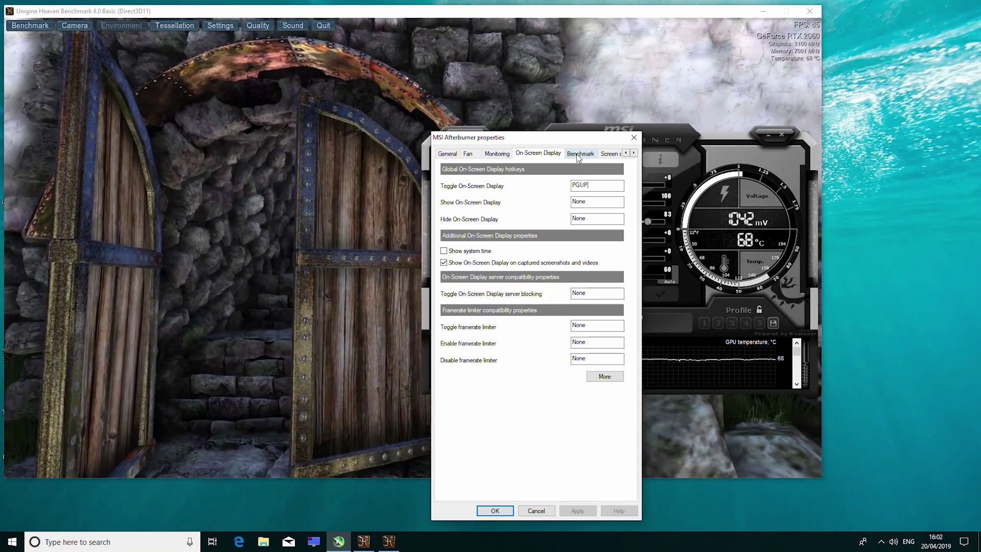
Apply the Benchmark page's begin/end recording hotkeys, logging results to Benchmark.txt
click(580, 154)
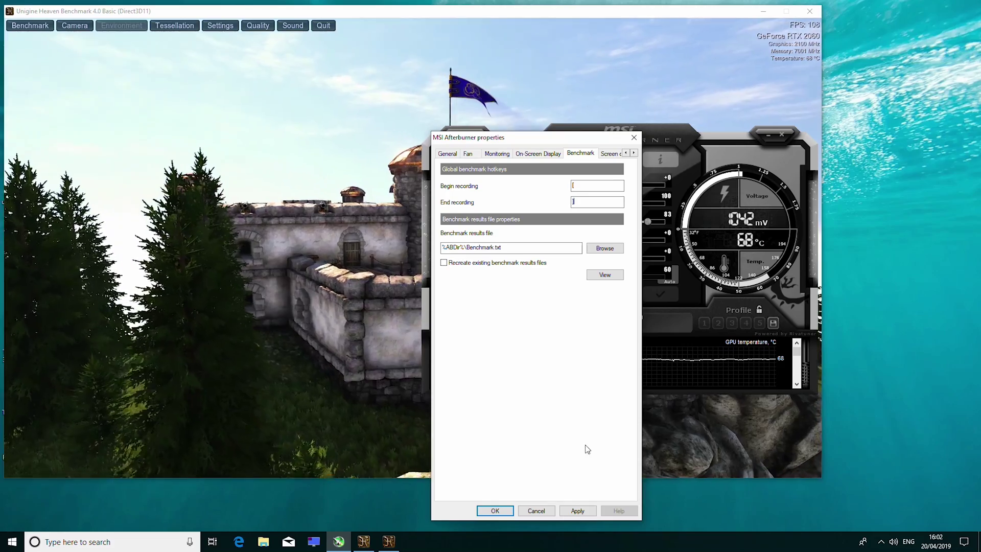
click(578, 510)
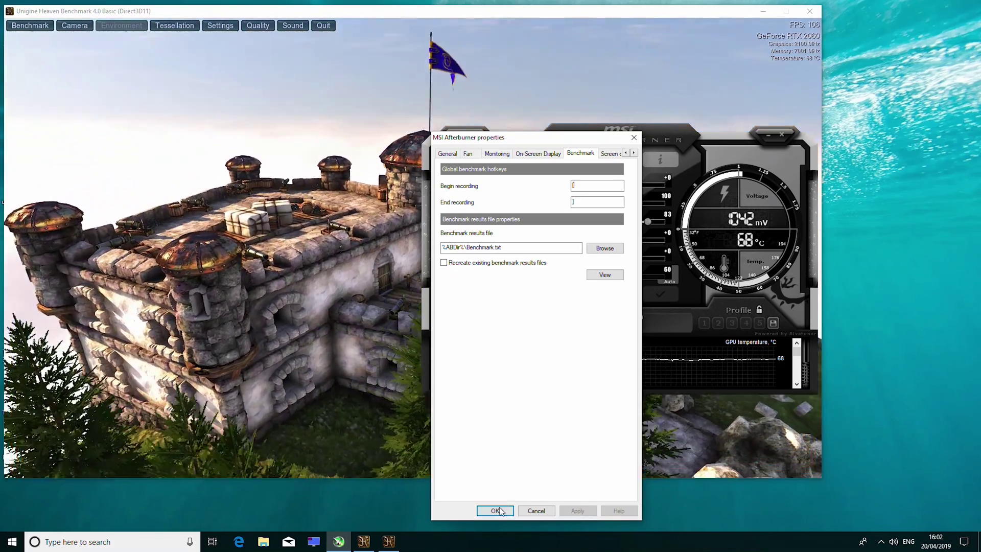
Confirm the GPU temperature overlay labelled GPU Temp and close the properties with OK
key(ctrl+shift+Tab)
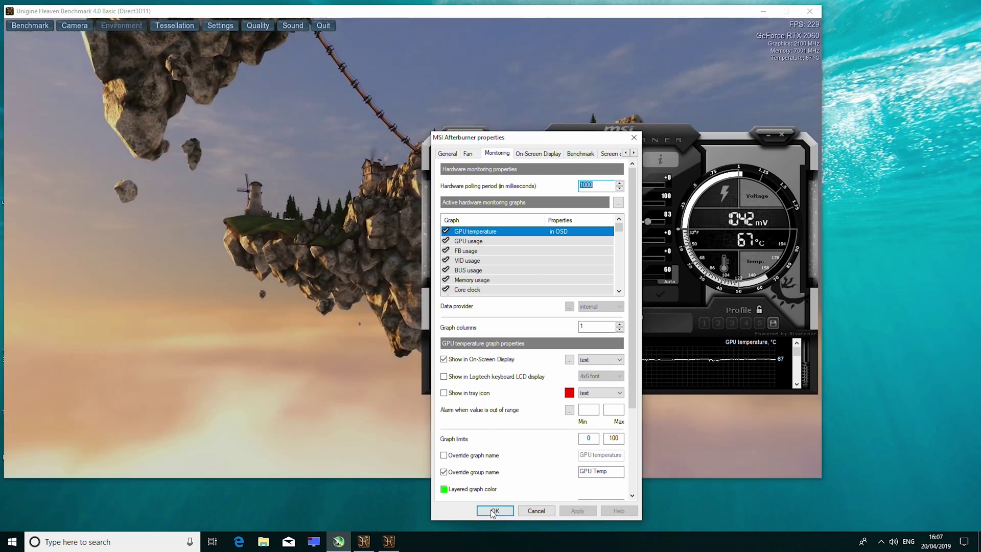
click(495, 510)
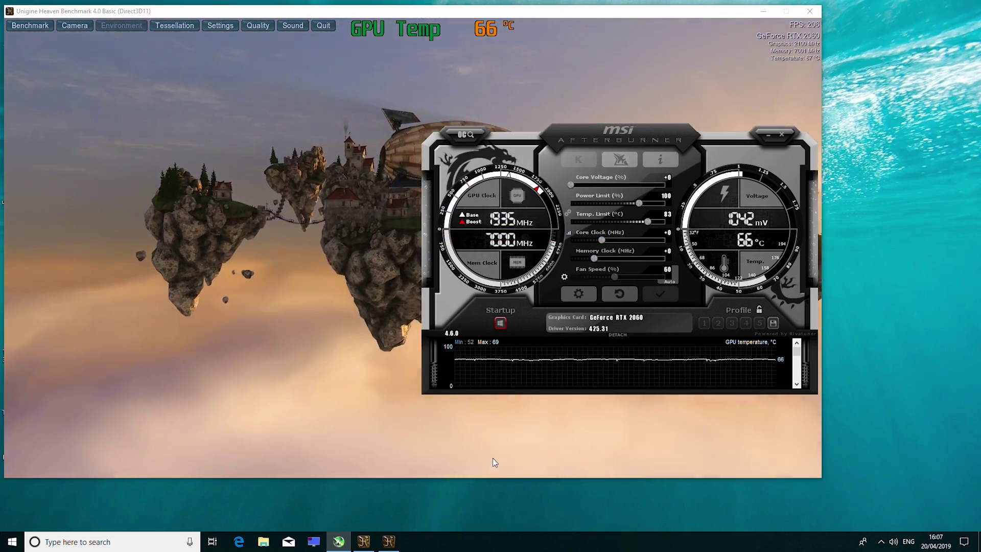
Reopen the properties, scroll the monitoring list and select CPU temperature
click(572, 293)
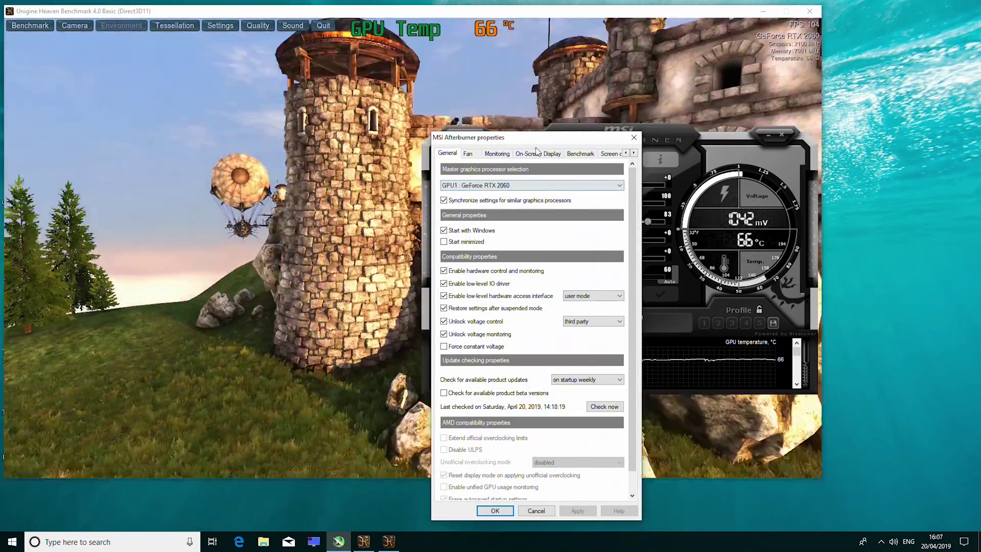
click(537, 153)
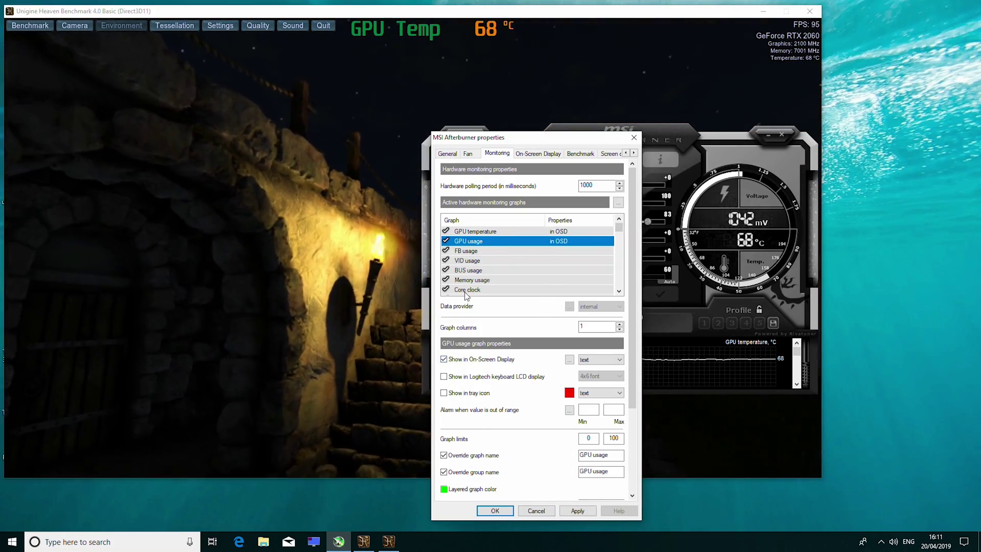
scroll(468, 260, down, 1)
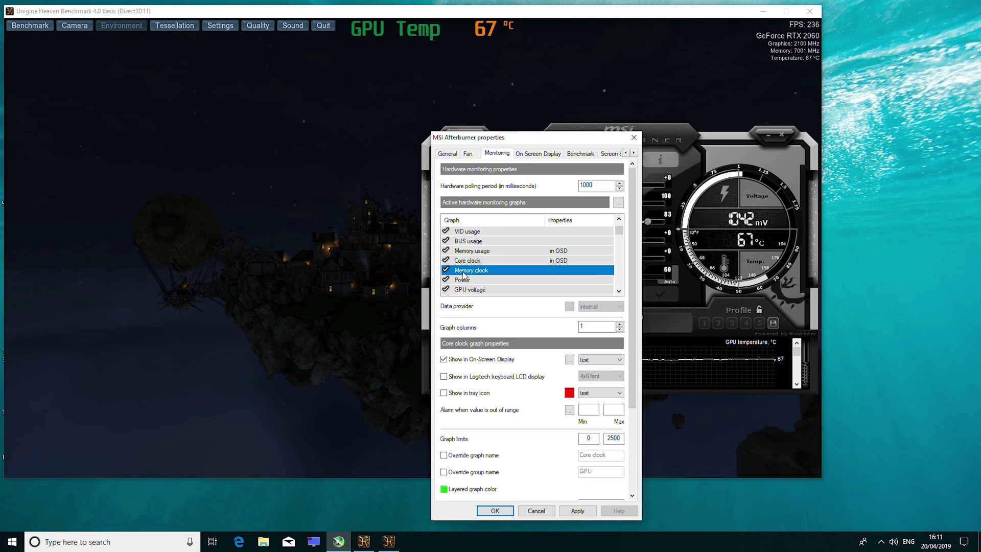
scroll(474, 273, down, 4)
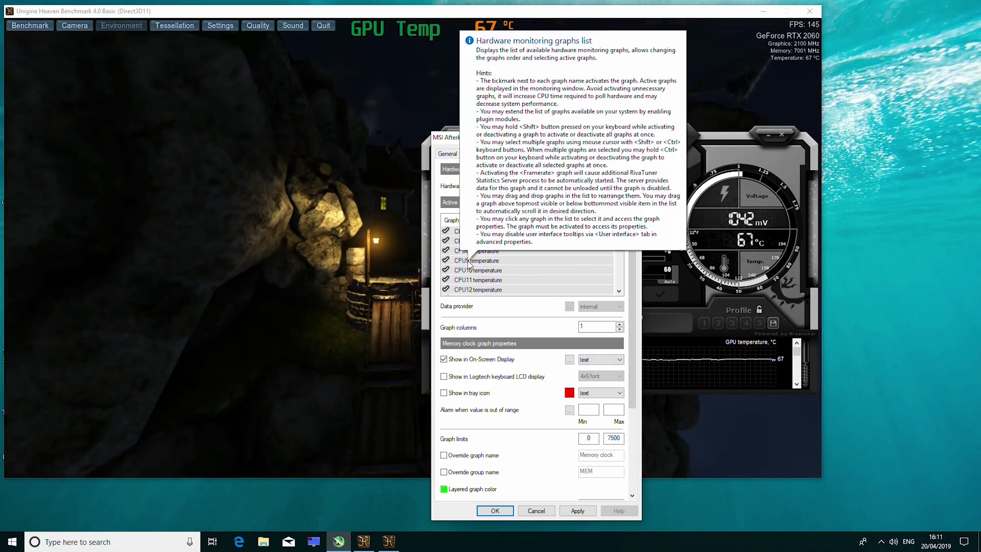
click(458, 242)
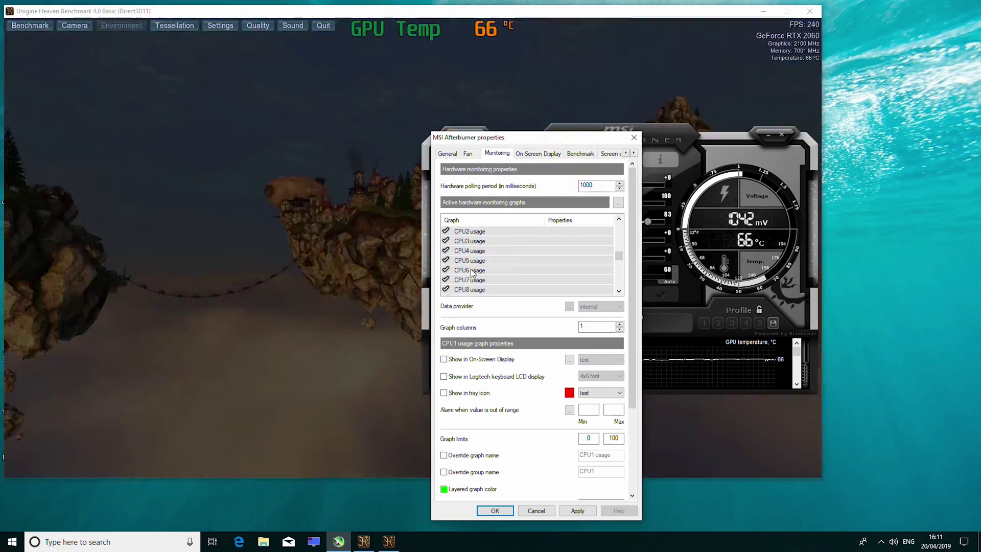
Show CPU clock and RAM usage in the on-screen display
scroll(471, 272, down, 3)
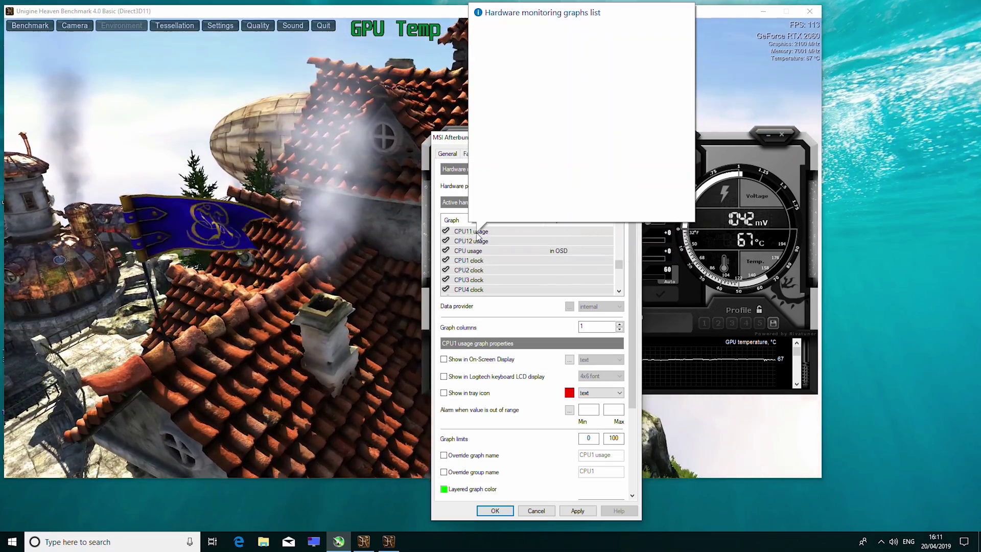
scroll(479, 245, down, 1)
scroll(475, 245, up, 2)
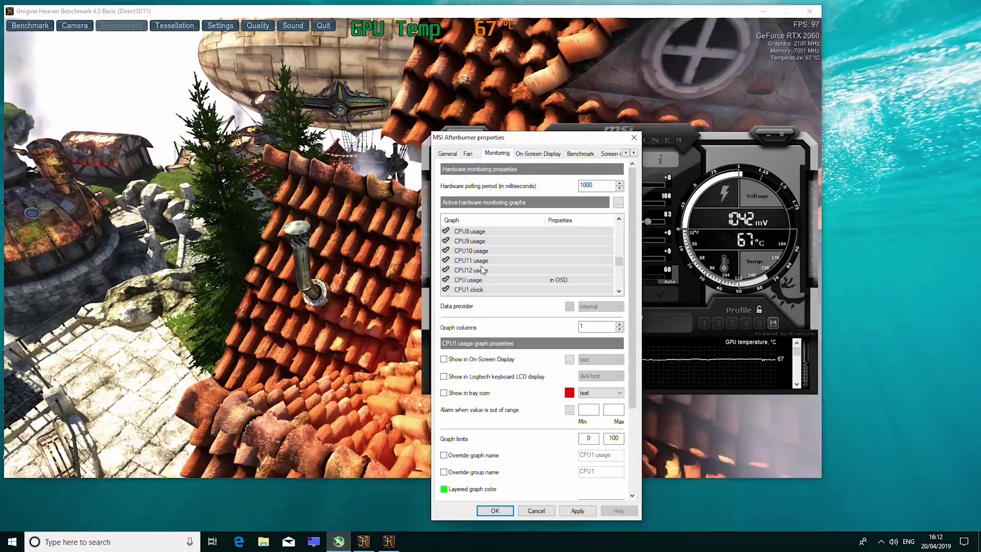
scroll(475, 261, down, 4)
click(472, 261)
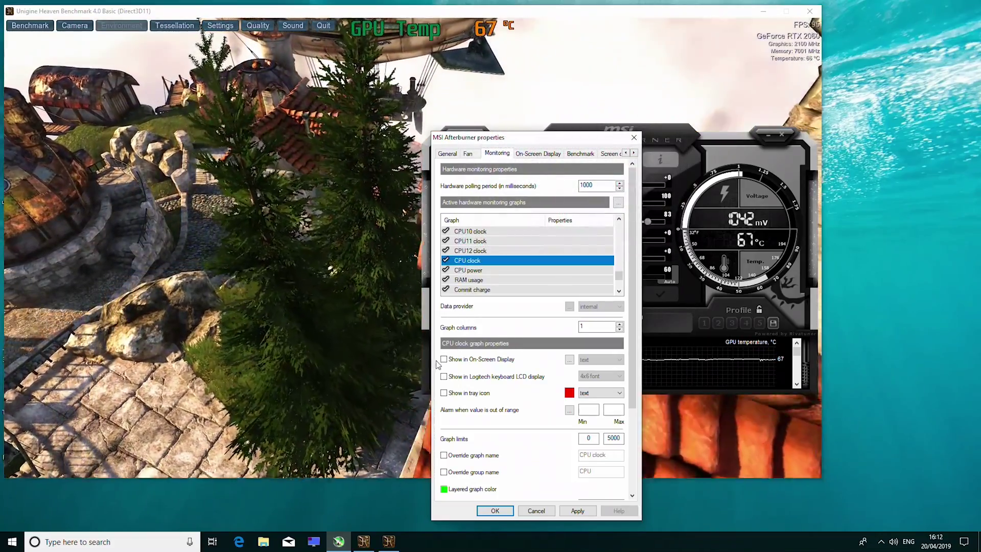
click(444, 359)
scroll(455, 255, down, 1)
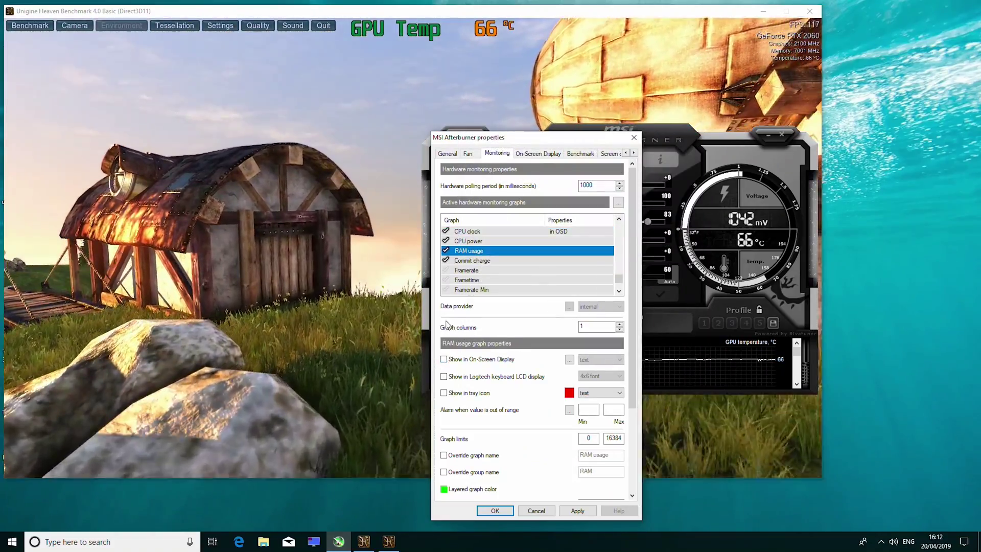
click(444, 359)
scroll(455, 261, down, 1)
Activate the Framerate, Frametime, Framerate Avg and Framerate 1% Low graphs
click(445, 240)
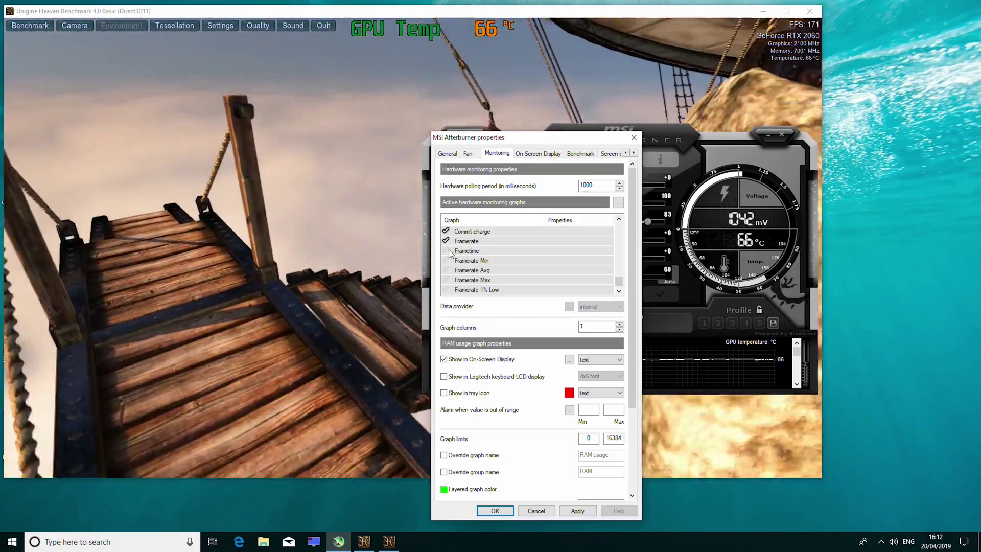
click(445, 251)
click(447, 270)
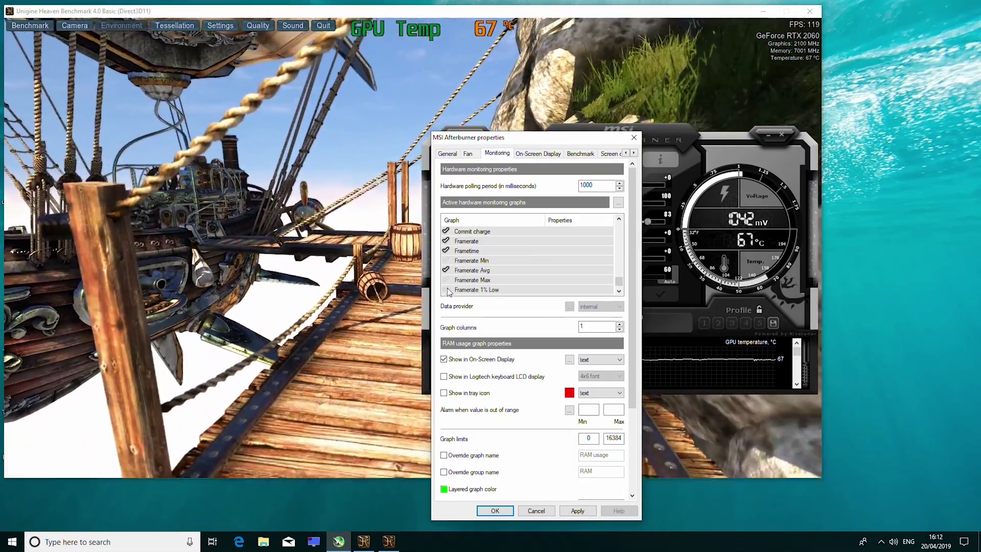
scroll(449, 276, down, 1)
click(446, 279)
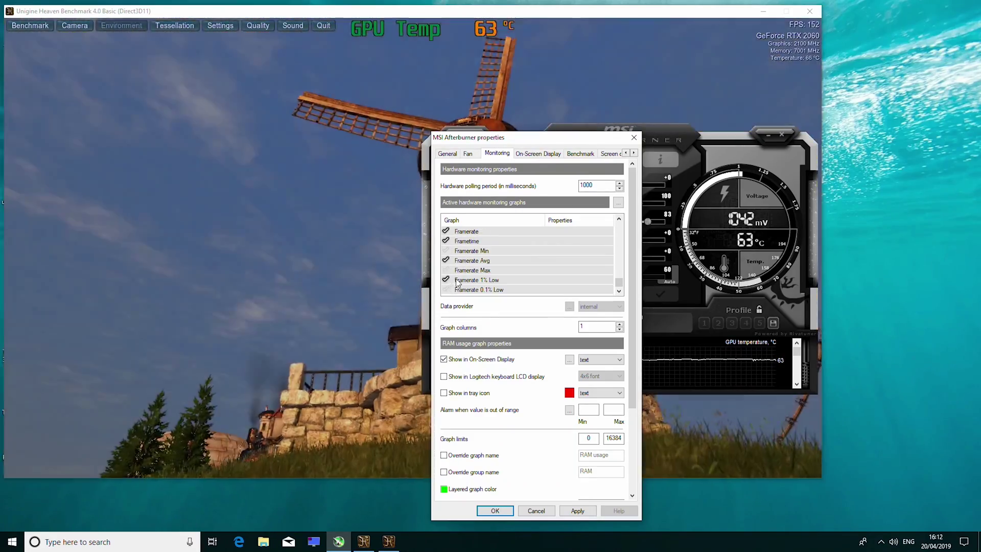
Show the framerate stats in the overlay, move 1% Low below Frametime, and apply
scroll(476, 271, up, 1)
click(491, 261)
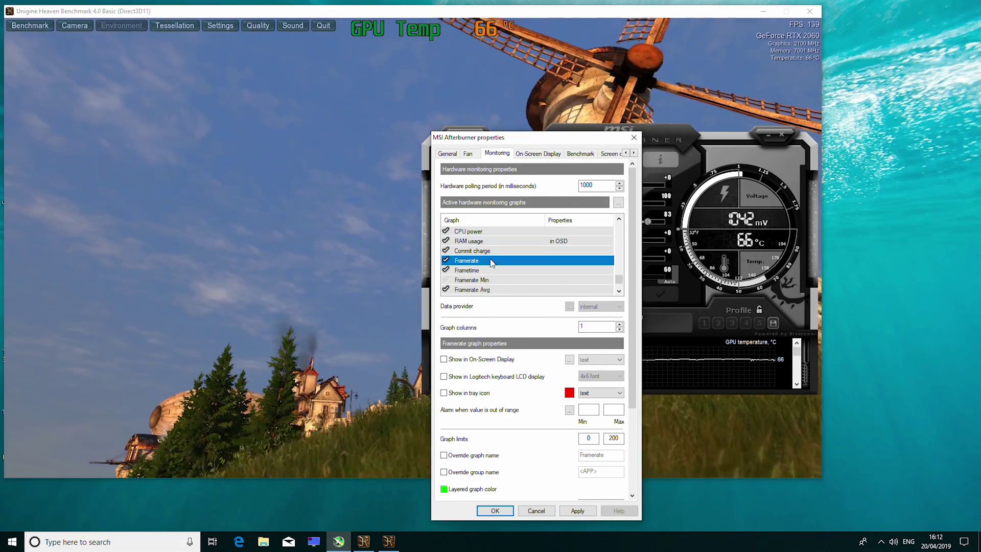
click(443, 359)
click(503, 270)
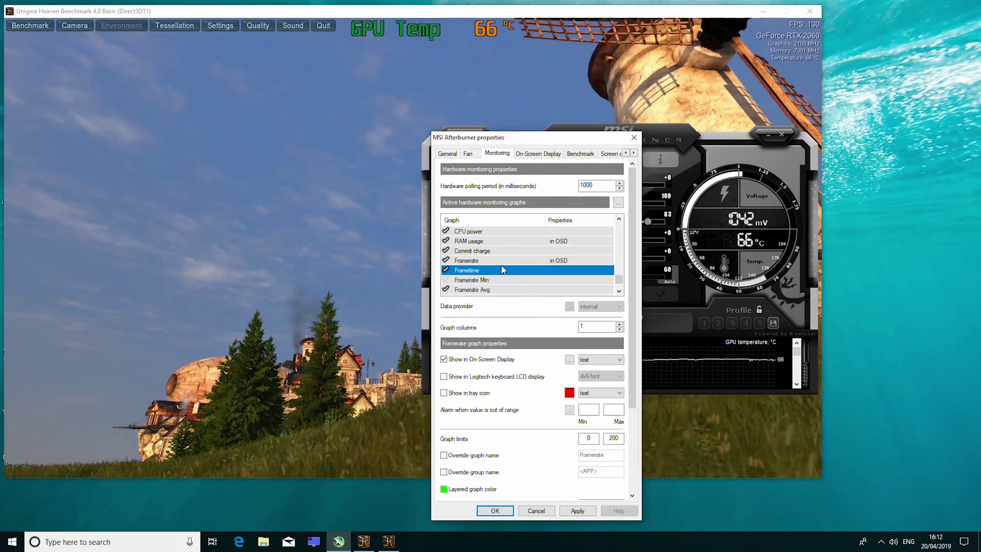
scroll(500, 291, down, 1)
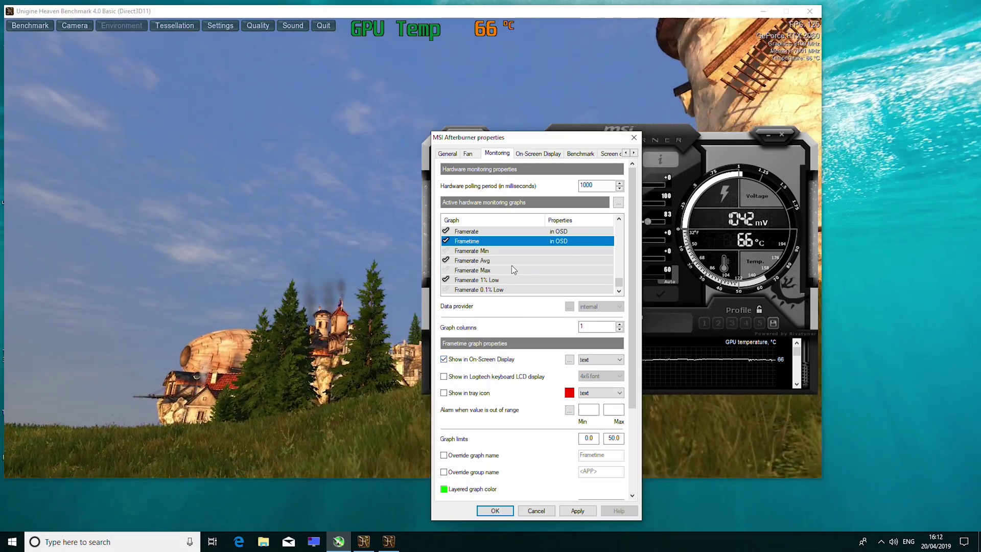
click(506, 261)
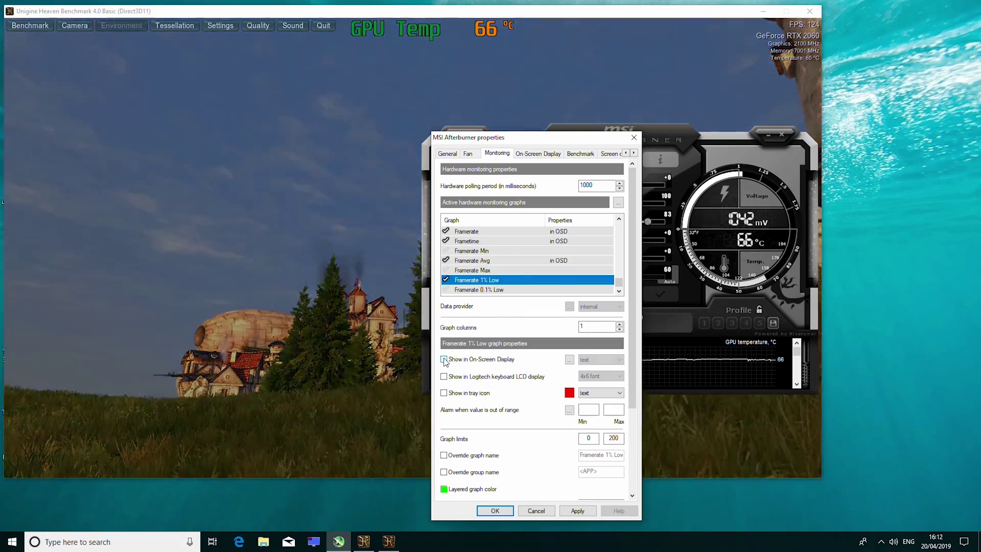
drag(503, 280, 493, 252)
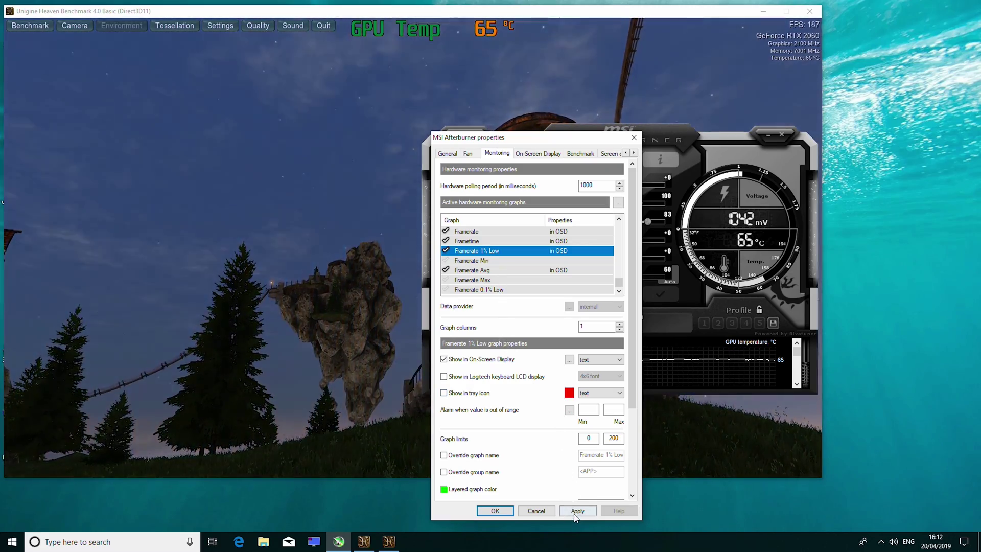
click(574, 510)
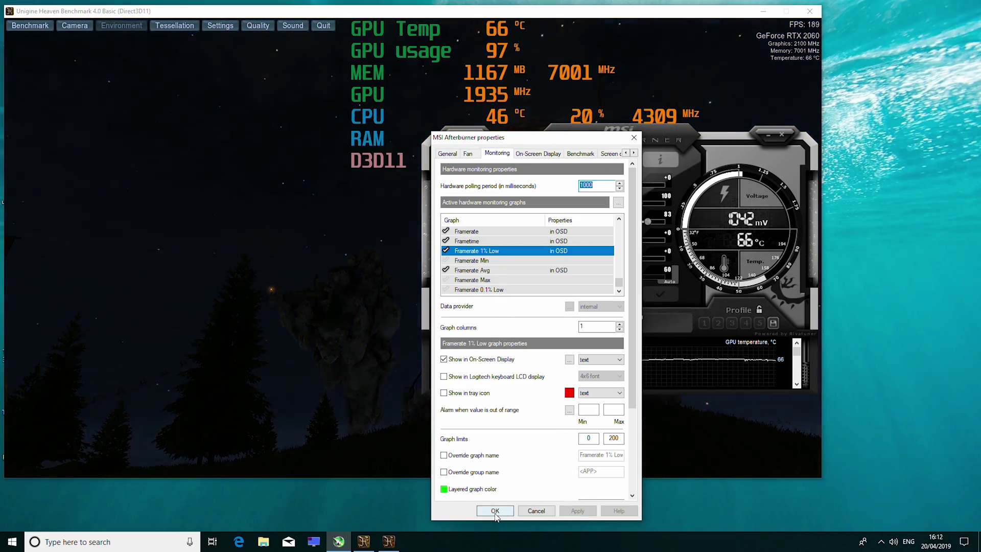
Close the properties and move the Afterburner window to the lower left
scroll(562, 255, up, 5)
click(634, 137)
drag(635, 138, 227, 201)
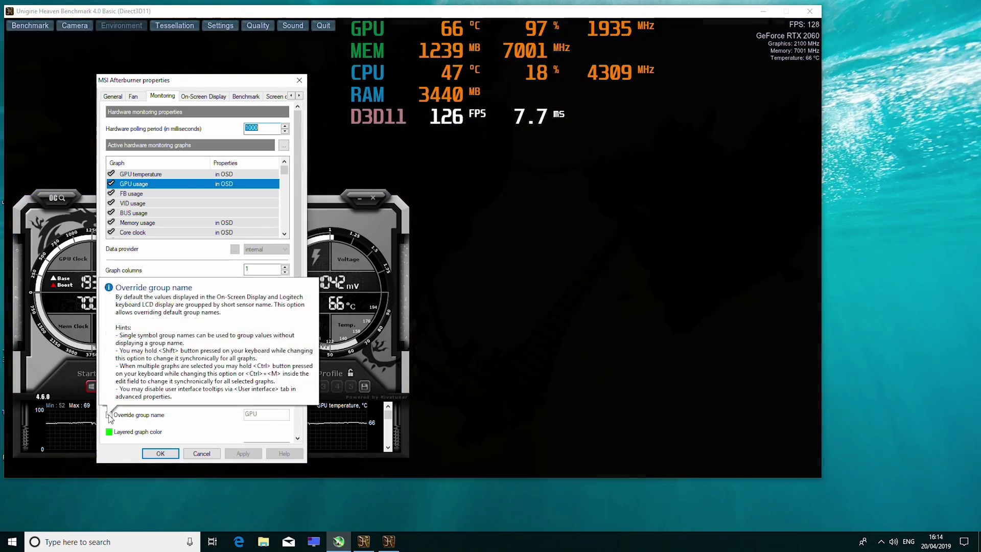
Override GPU usage's group name to 'GPU Usage' and apply it
click(110, 415)
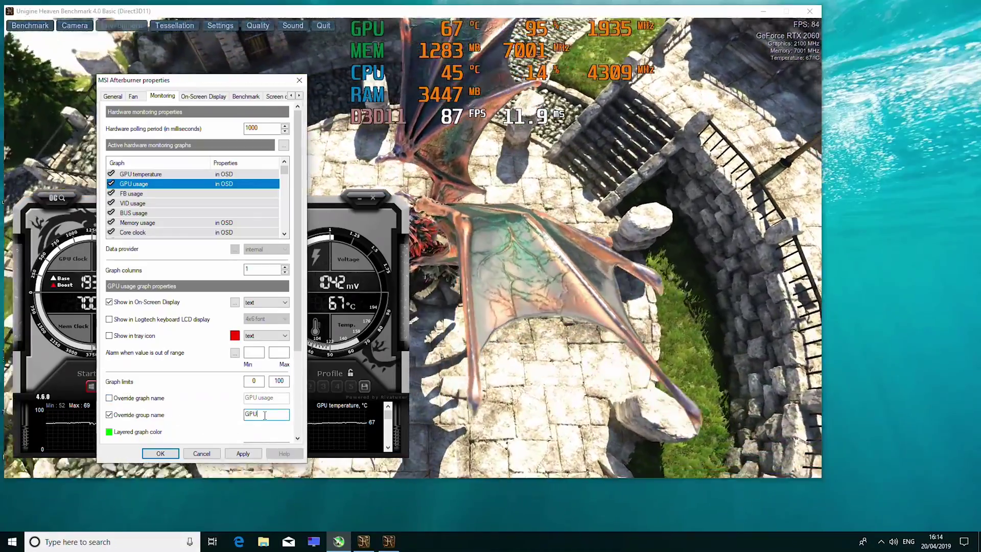
text(U)
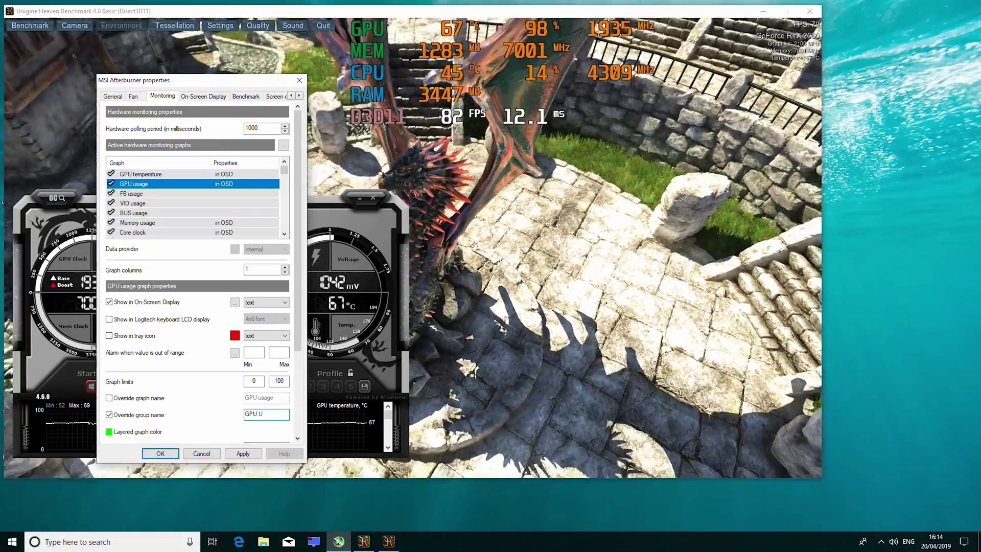
text(sage)
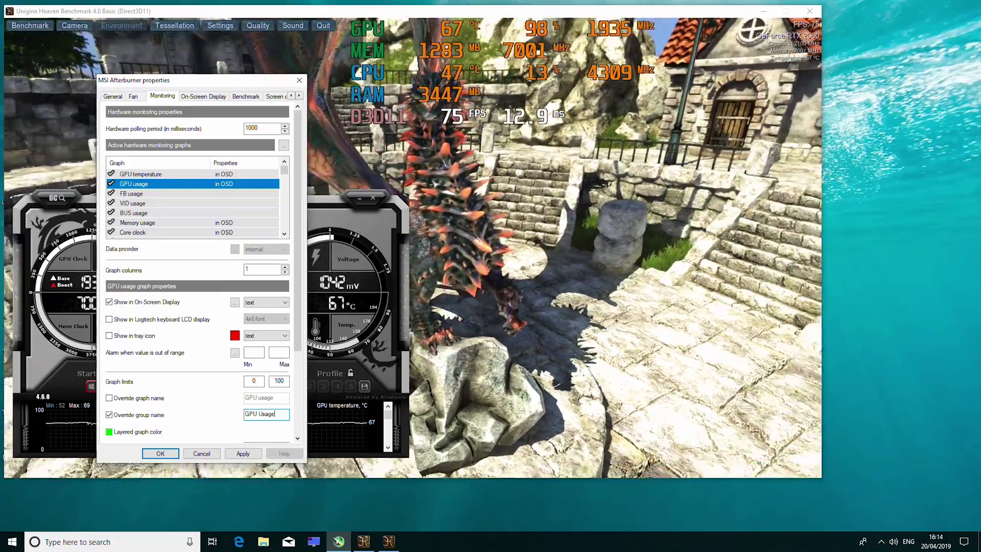
click(243, 454)
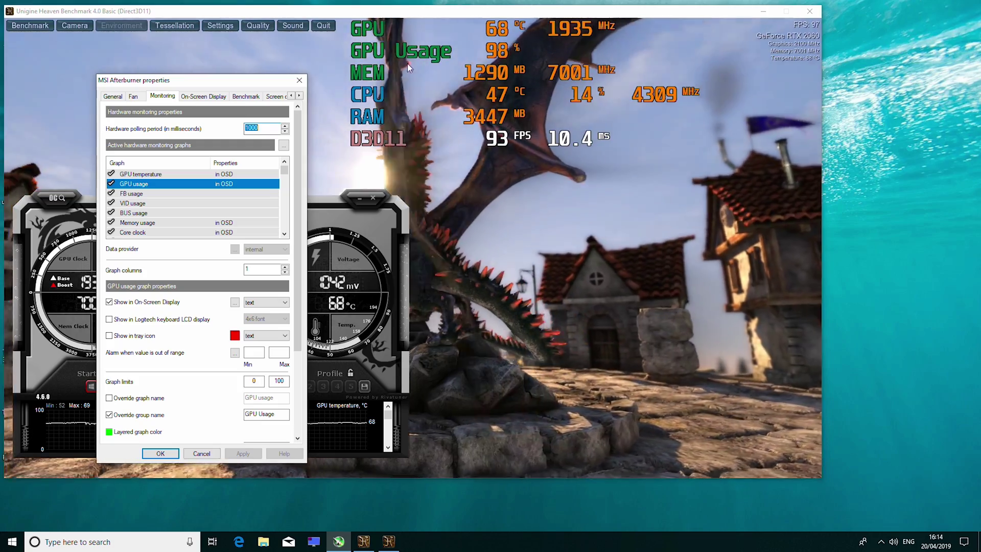
scroll(148, 205, down, 1)
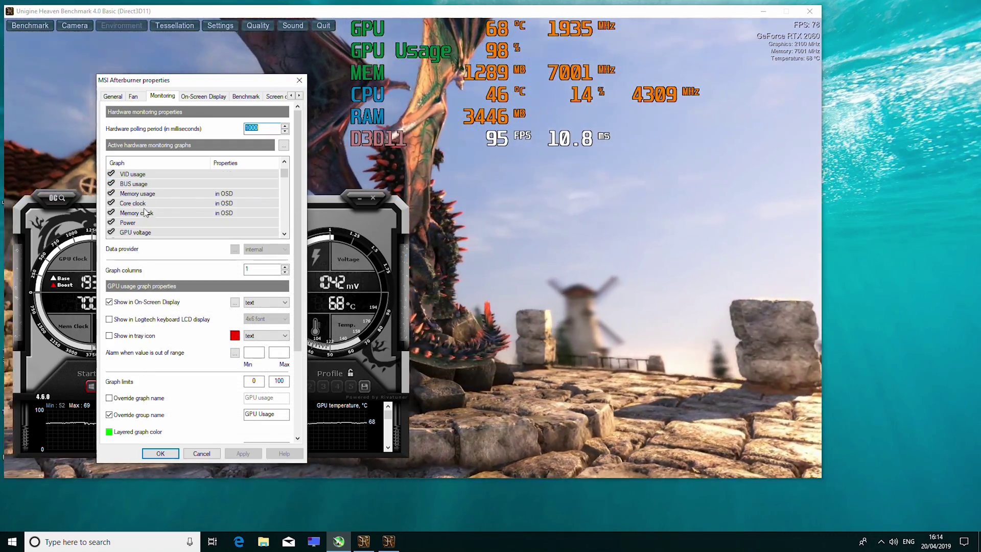
Rename Core clock's group to 'GPU CLK' and Memory clock's to 'VRAM CLK'
click(143, 203)
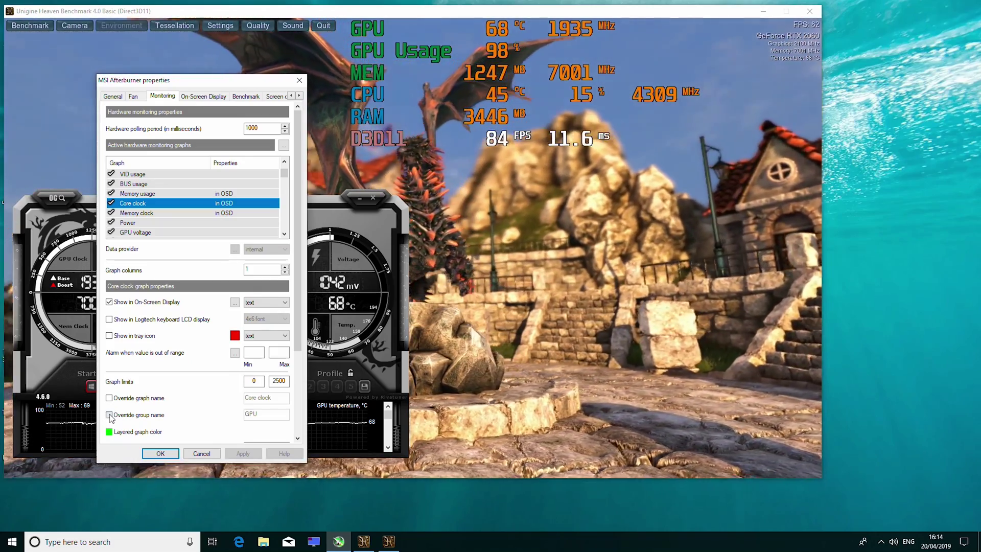
click(109, 415)
click(266, 414)
text(C)
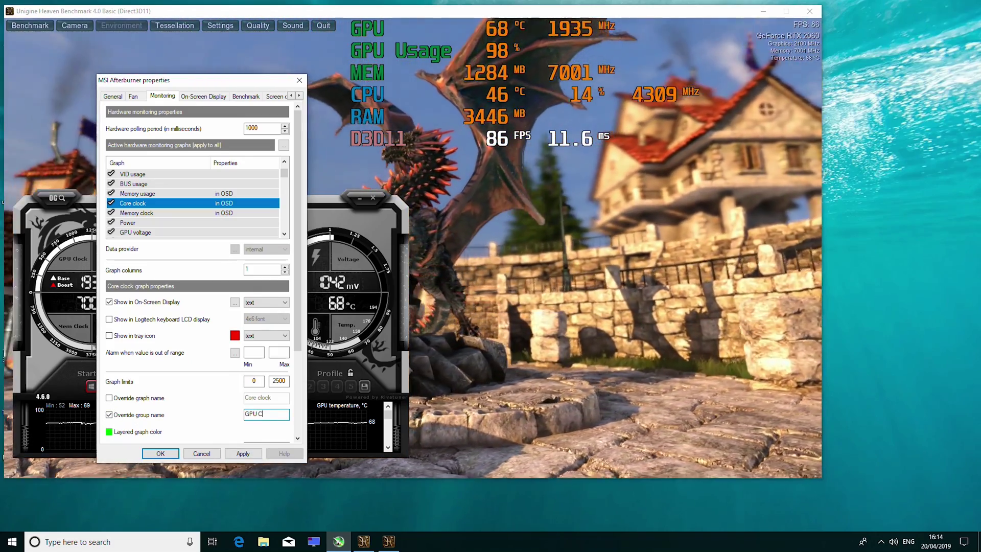
text(LK)
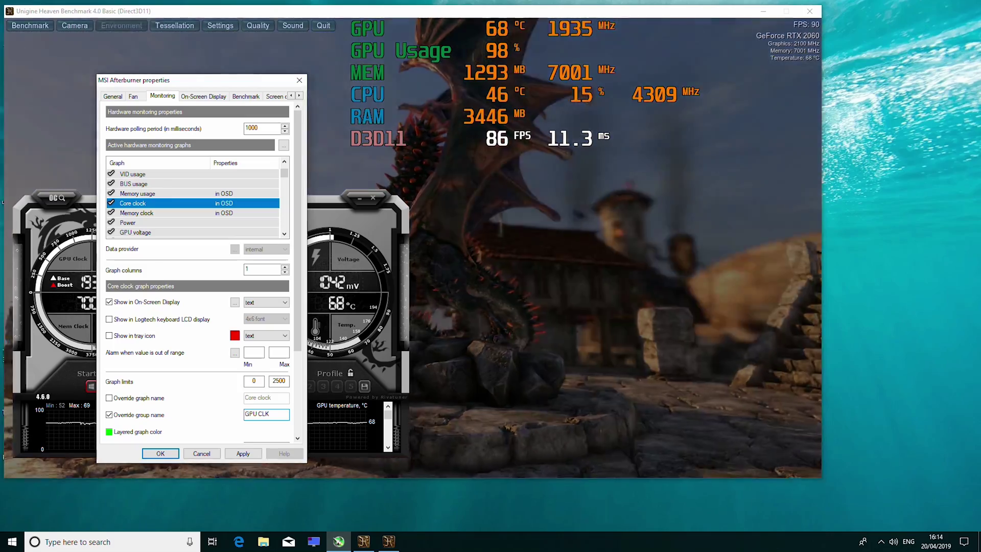
click(243, 454)
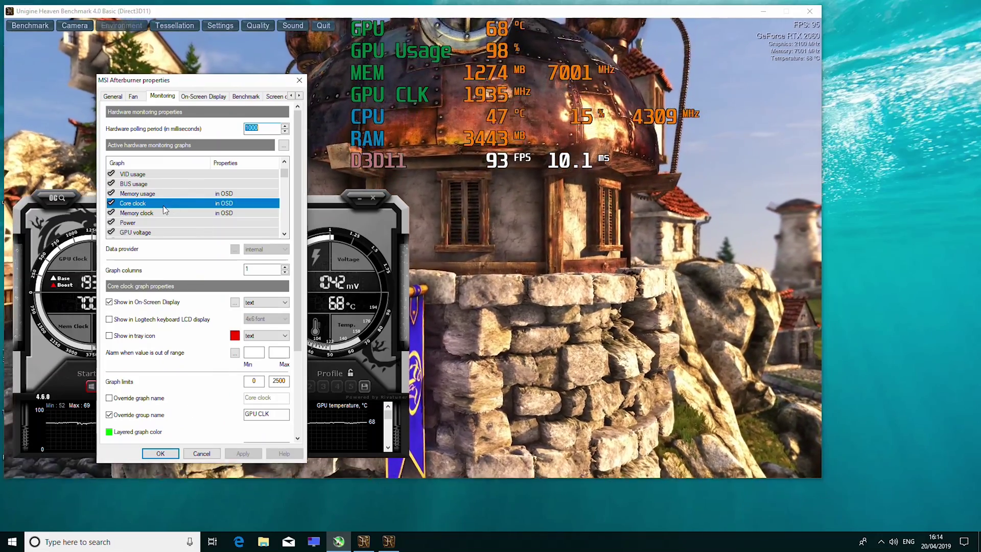
click(137, 213)
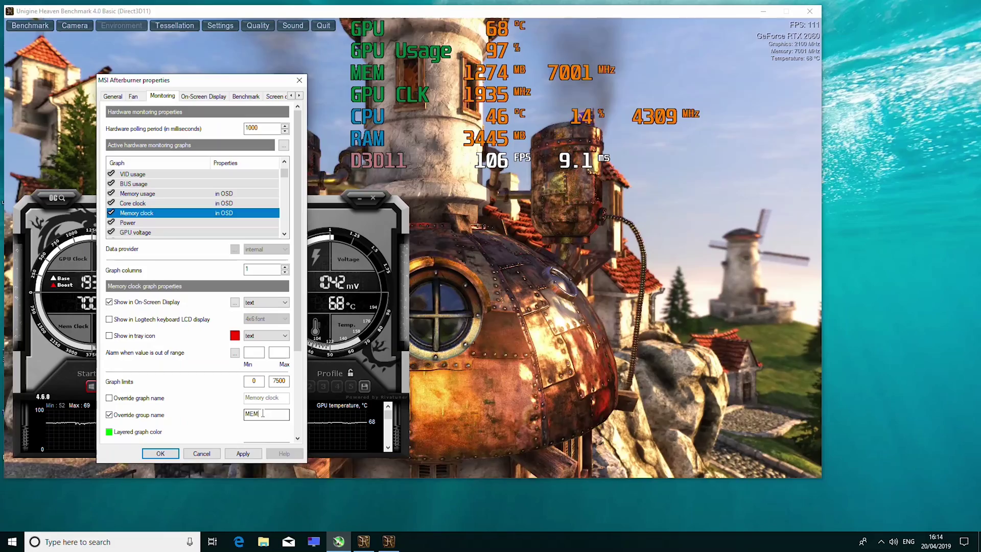
text(VRAM CLK)
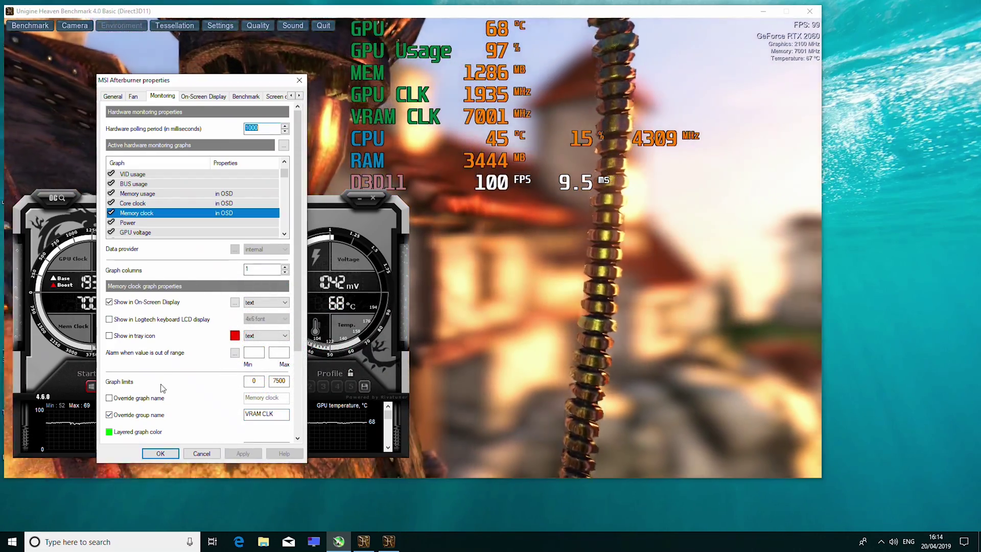
click(143, 203)
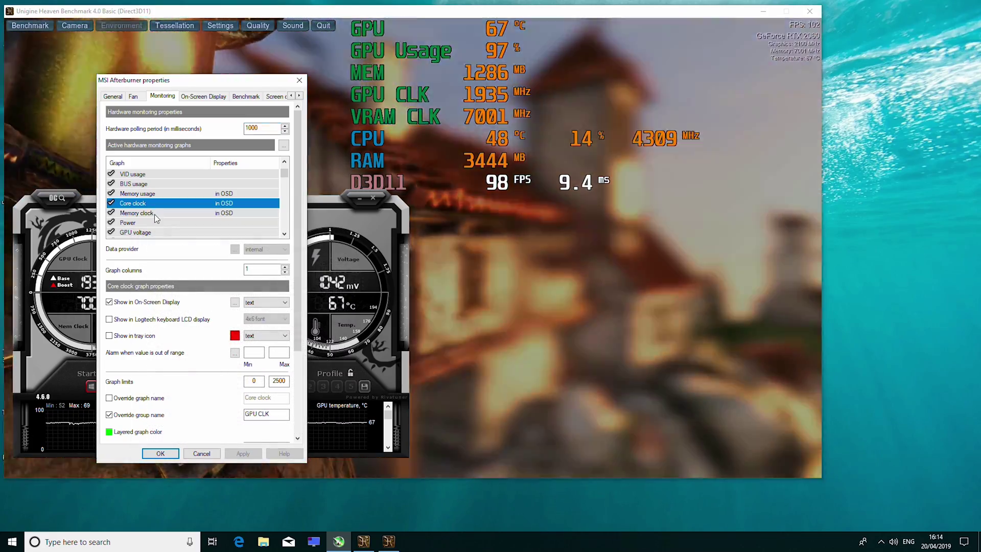
Rename Memory usage's group to 'MEM Usage', apply, and close the settings
click(138, 194)
click(278, 414)
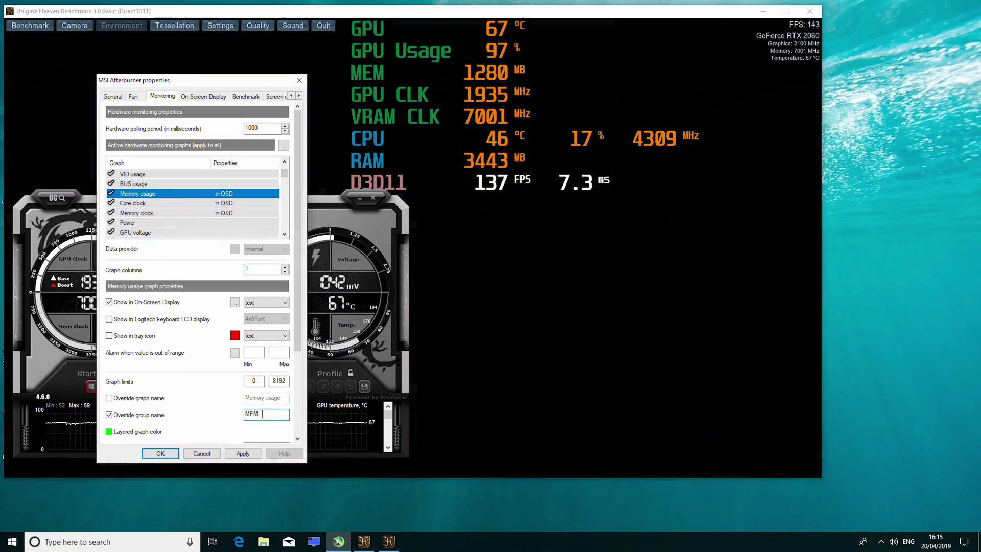
text(Usage)
click(242, 453)
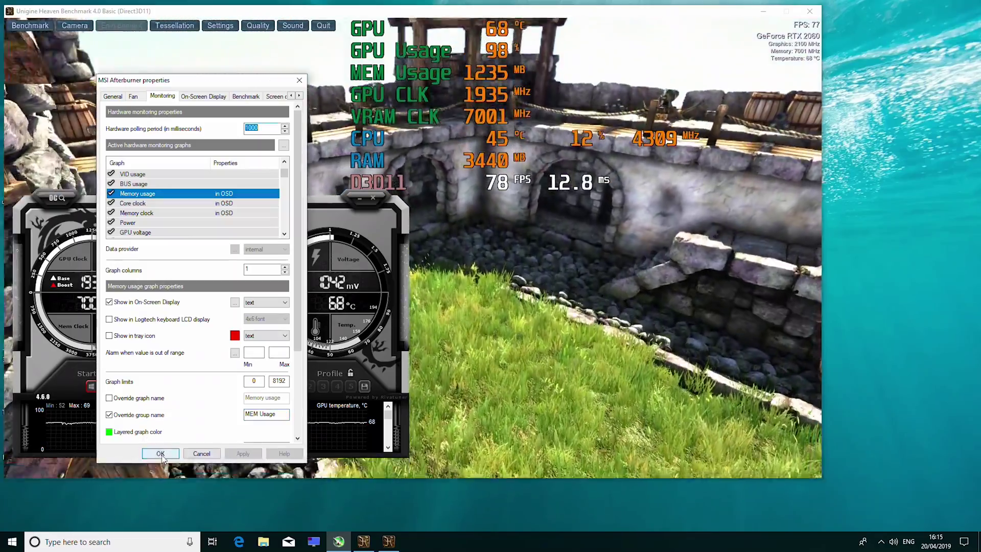
click(202, 453)
Enable a custom group name for Framerate Avg in the monitoring settings
click(169, 357)
click(88, 163)
scroll(124, 276, down, 5)
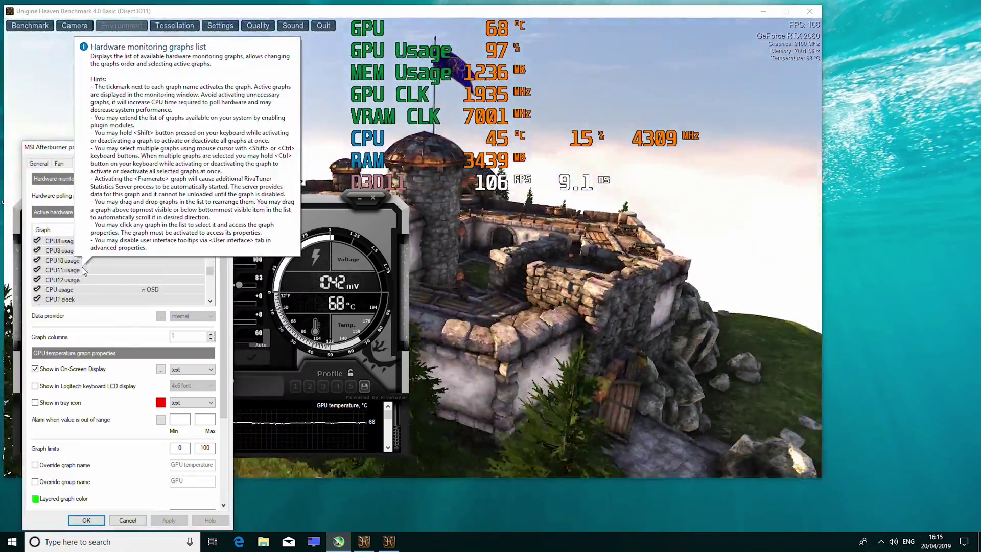
scroll(71, 290, down, 3)
click(64, 279)
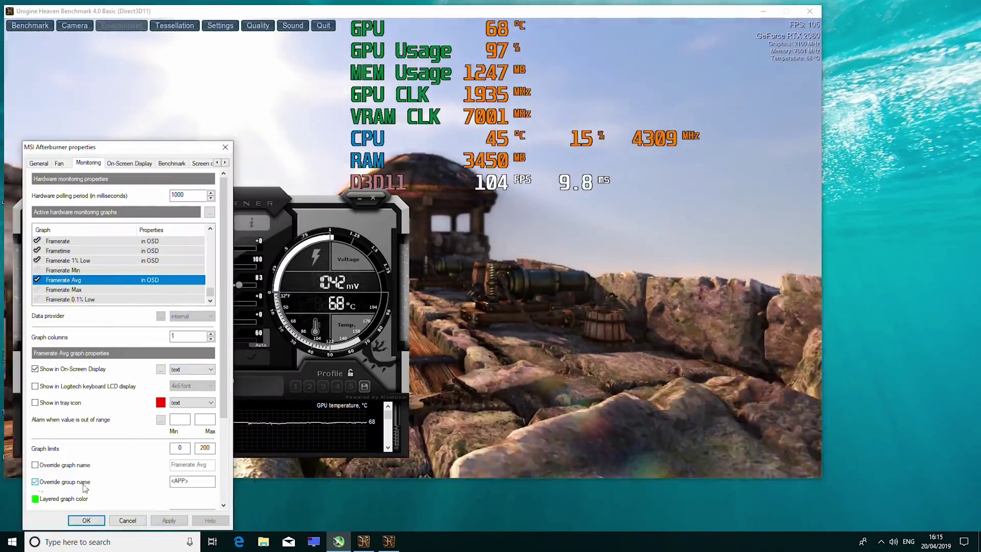
click(65, 482)
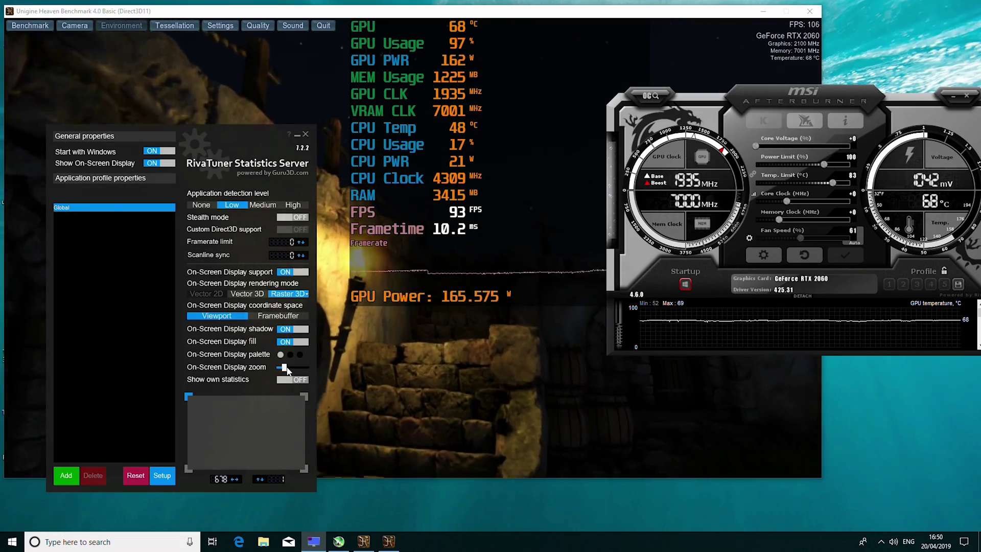
Shrink the overlay zoom and anchor the overlay along the top of the benchmark
drag(285, 367, 281, 368)
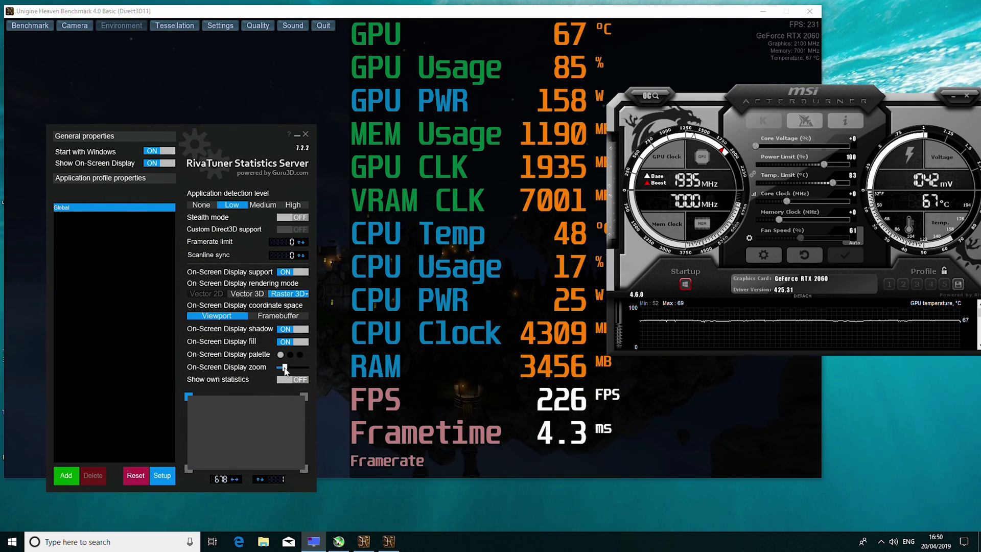
drag(285, 367, 281, 368)
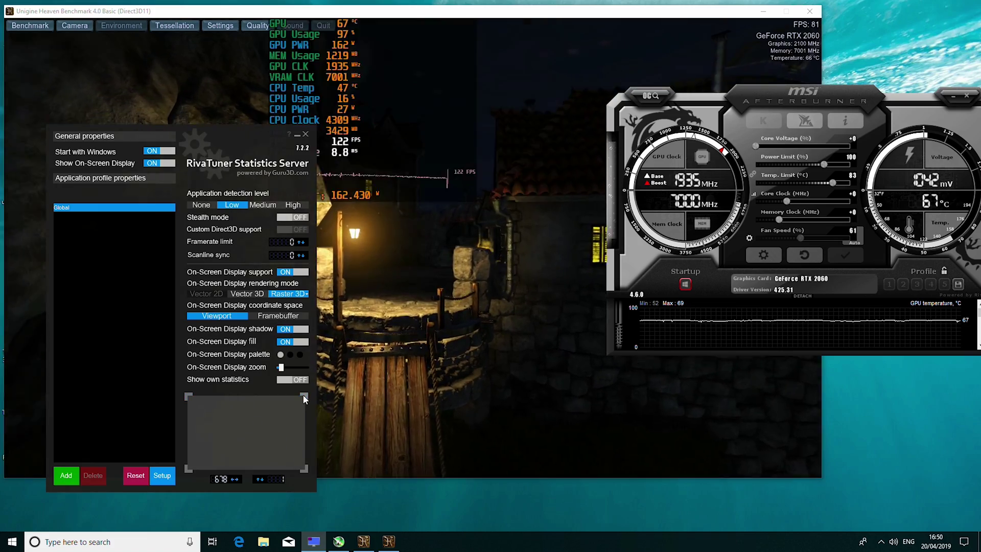
click(303, 398)
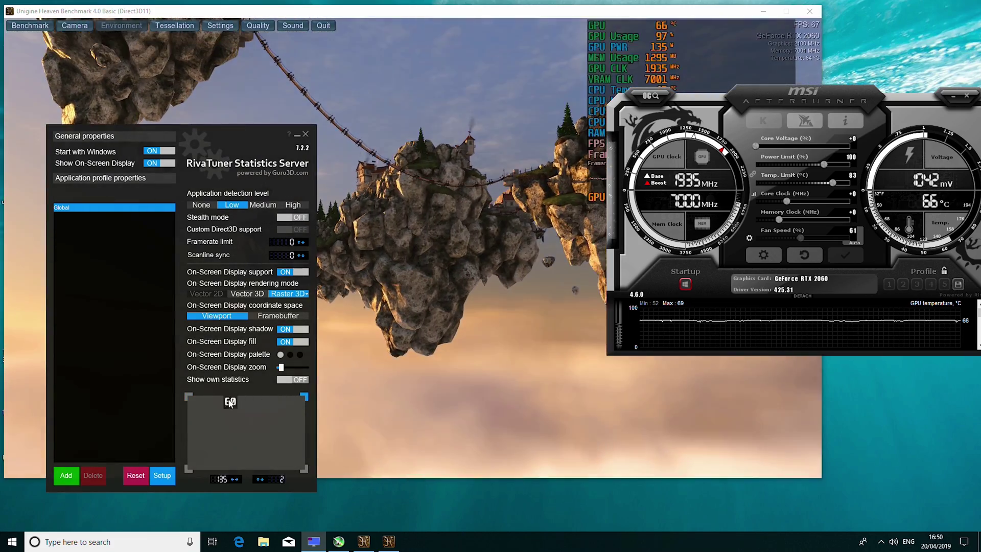
drag(302, 402, 8, 404)
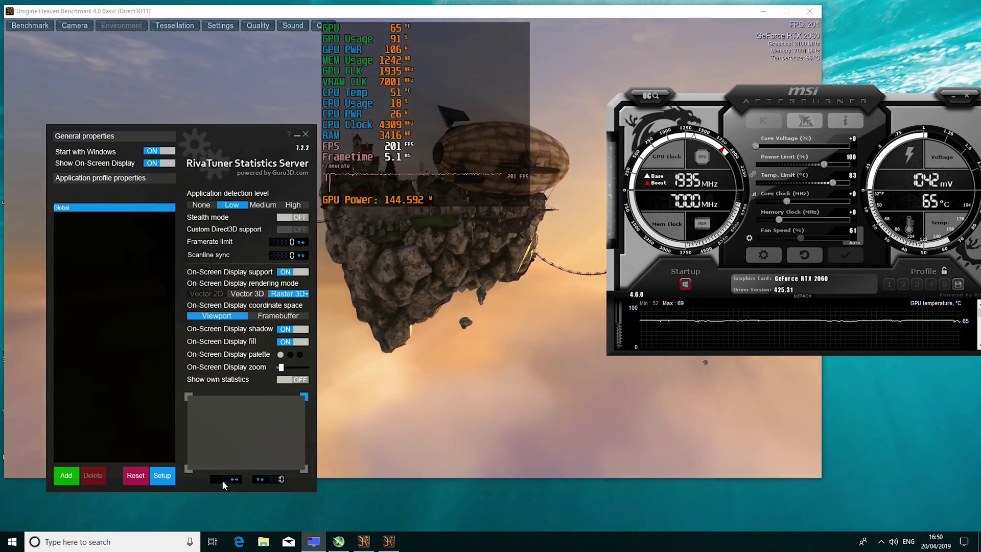
Set the overlay's horizontal position to 500
click(220, 479)
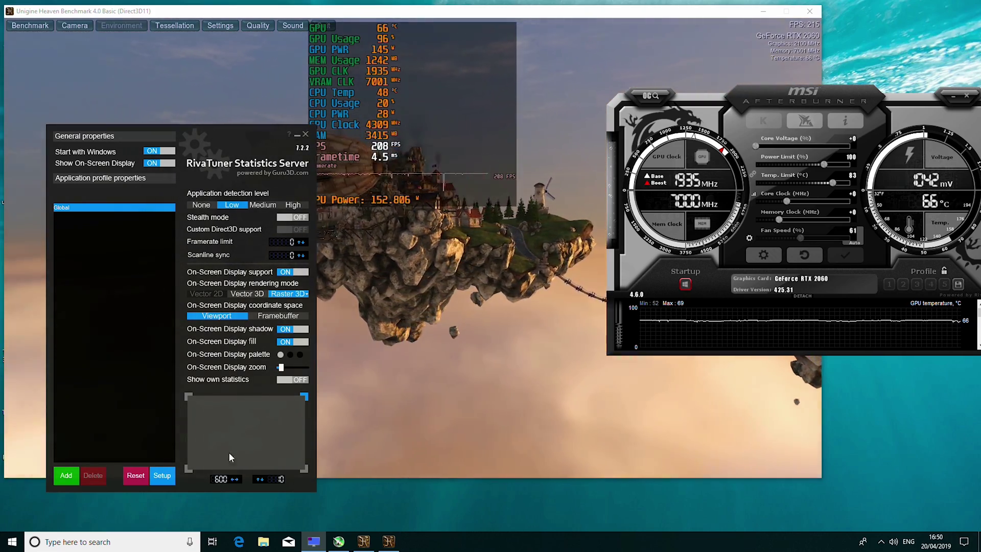
text(600)
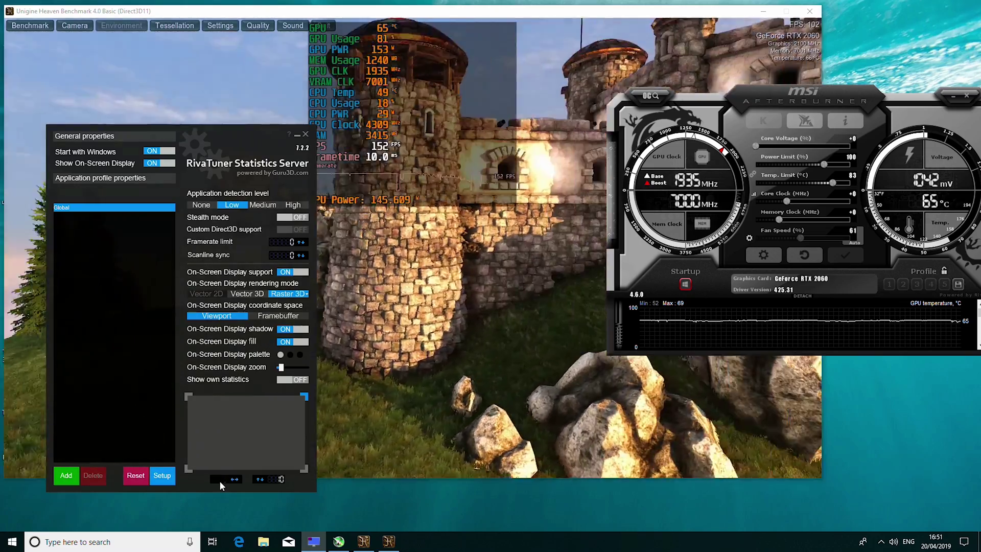
key(BackSpace)
key(BackSpace)
key(BackSpace)
text(200)
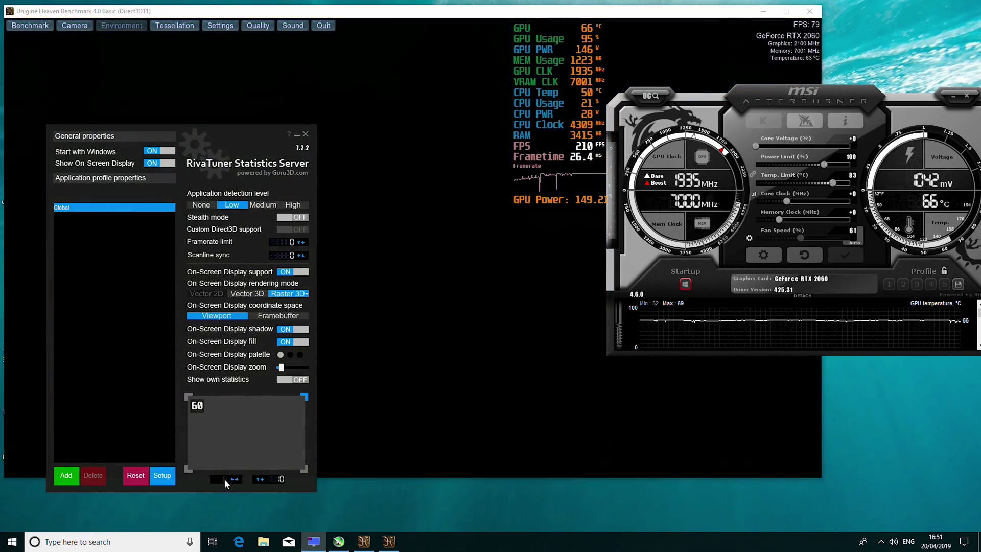
click(225, 479)
text(500)
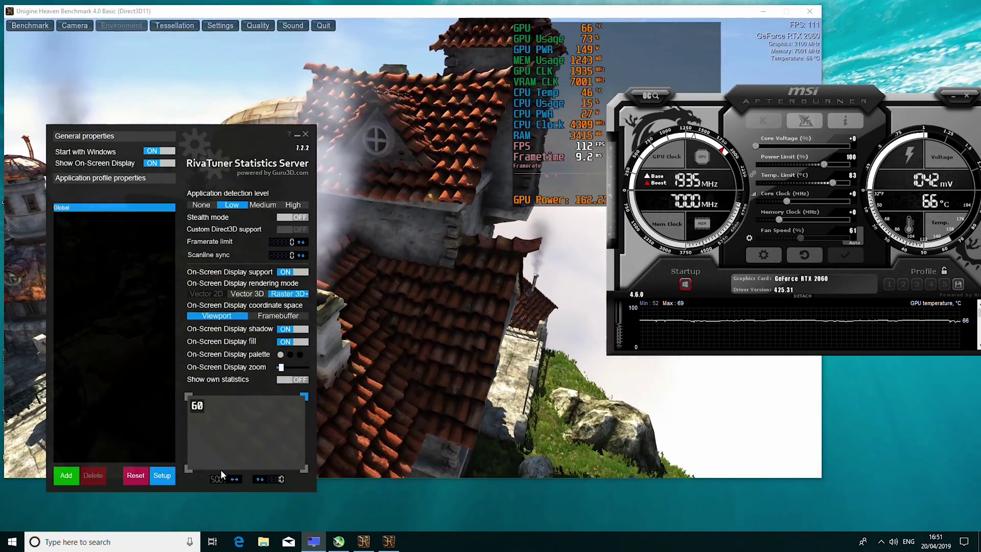
key(Return)
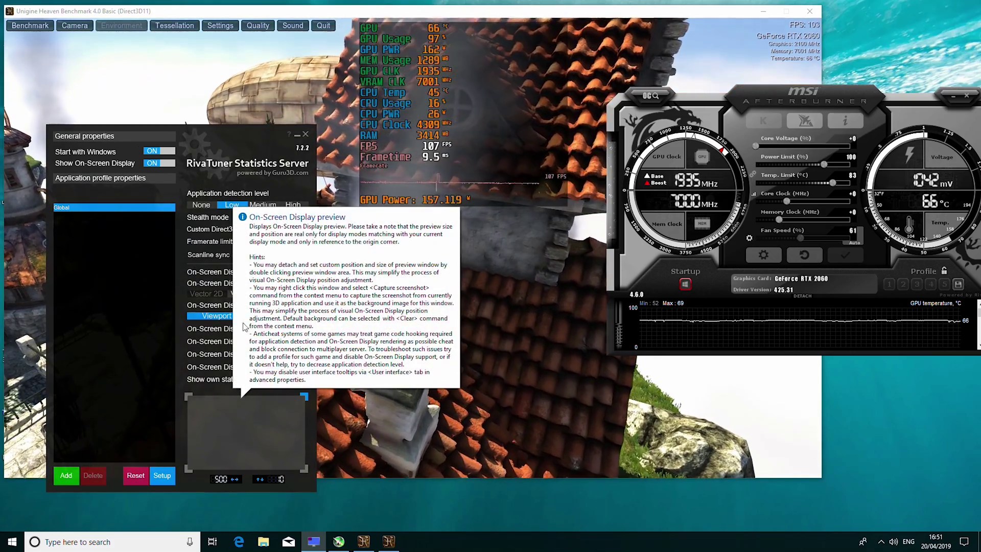